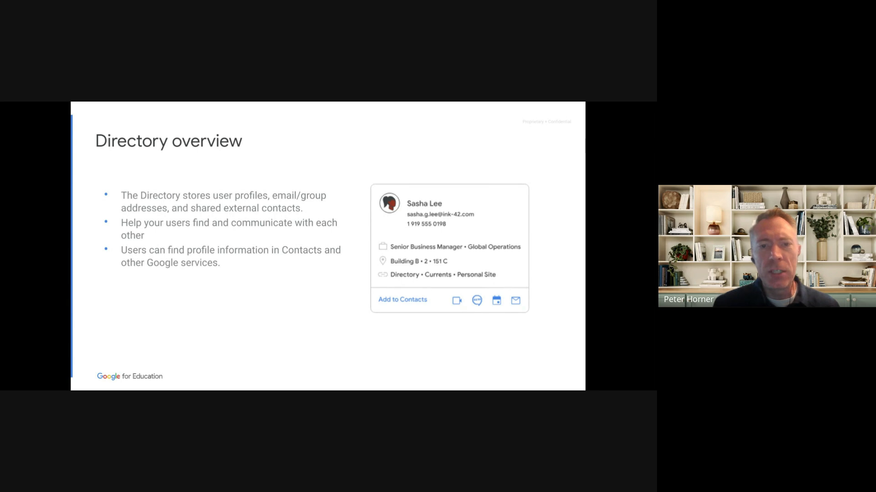
- Switch to the Admin console and review the user's contact, employee, Hogwarts and directory sharing information
key("ctrl+Tab")
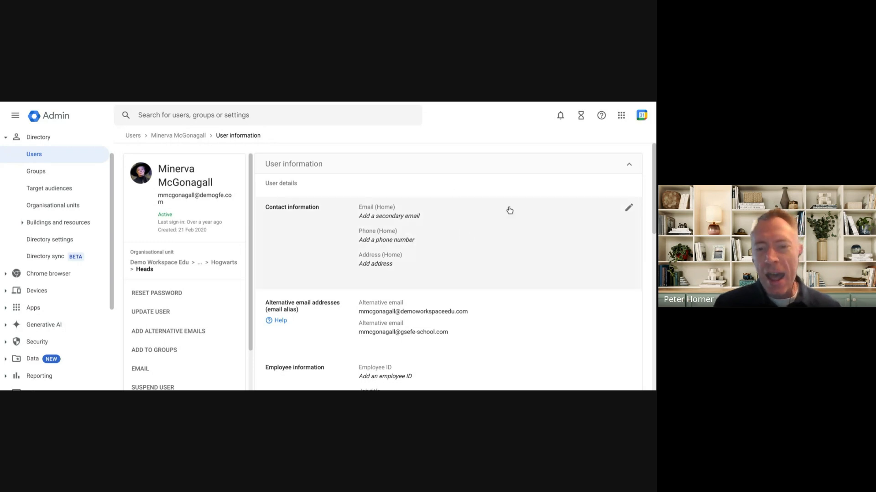
scroll(509, 210, "down", 1)
scroll(509, 210, "down", 4)
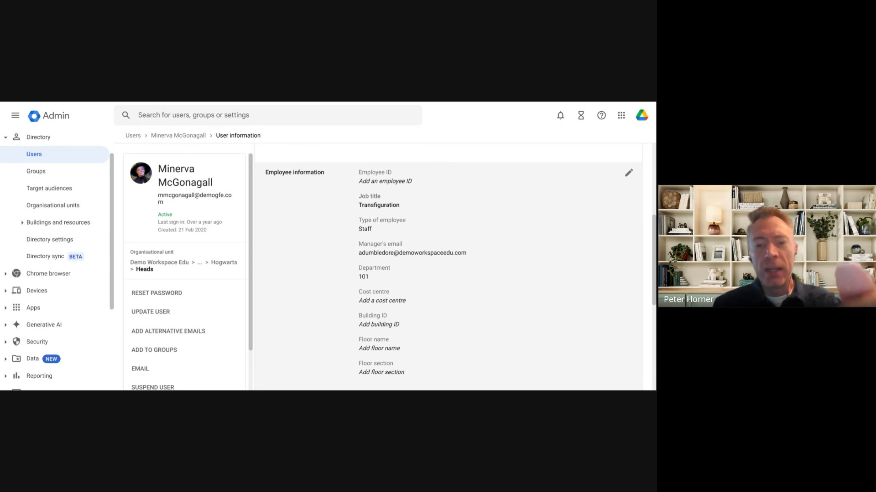
scroll(456, 268, "down", 1)
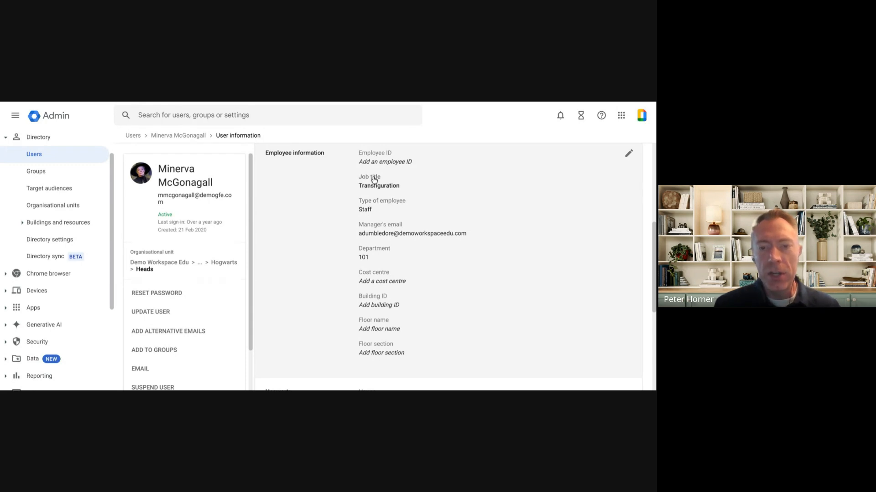
scroll(476, 205, "down", 2)
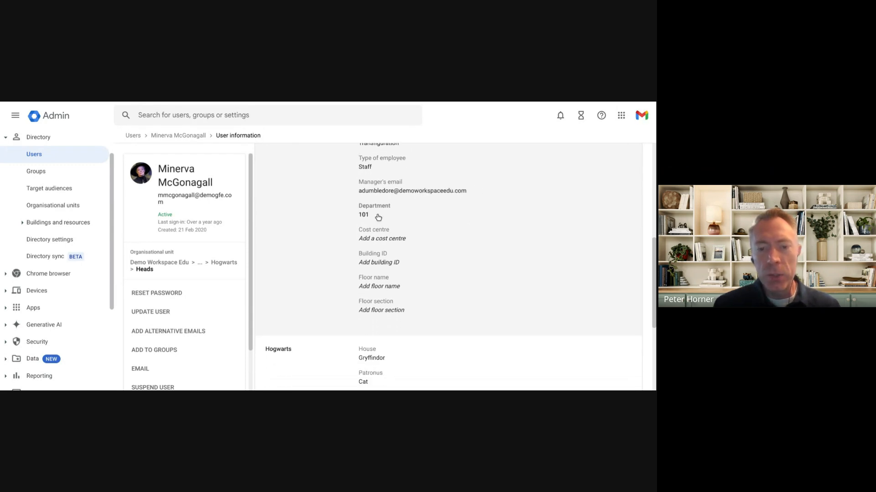
scroll(431, 221, "down", 5)
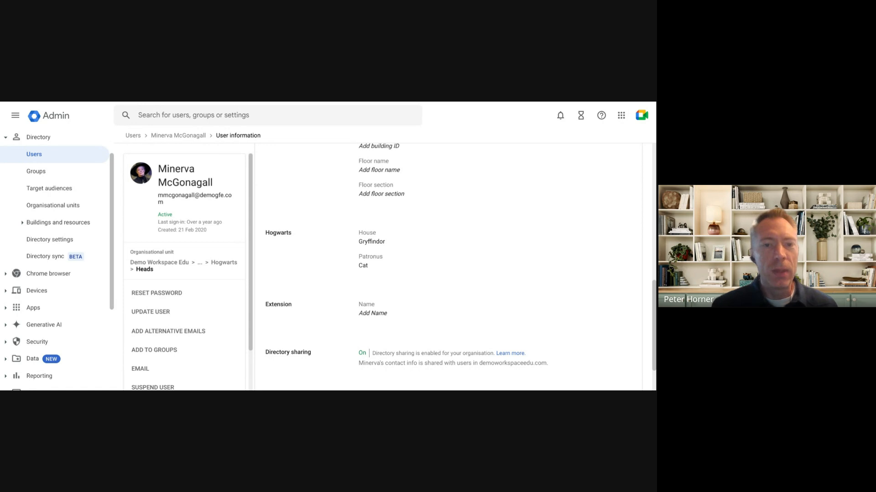
- Switch to Google Contacts, open the Transfiguration teacher's directory entry, and examine its email addresses, house and manager details
key("ctrl+Tab")
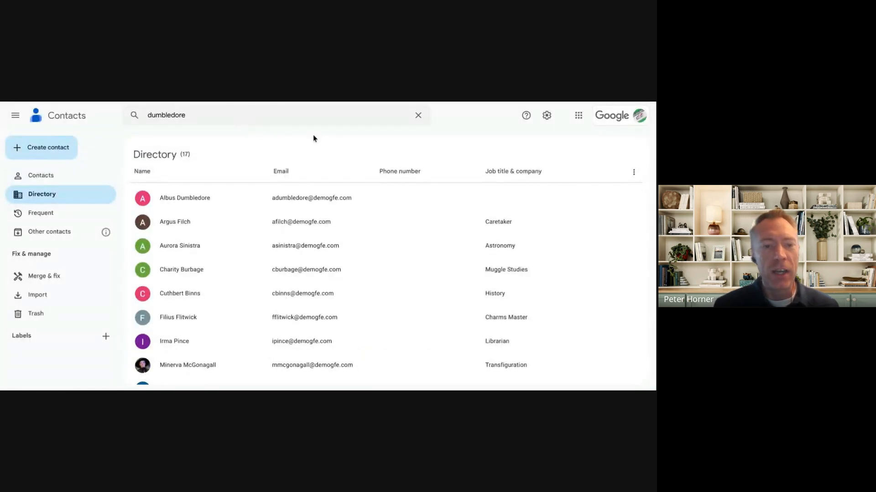
scroll(250, 247, "down", 3)
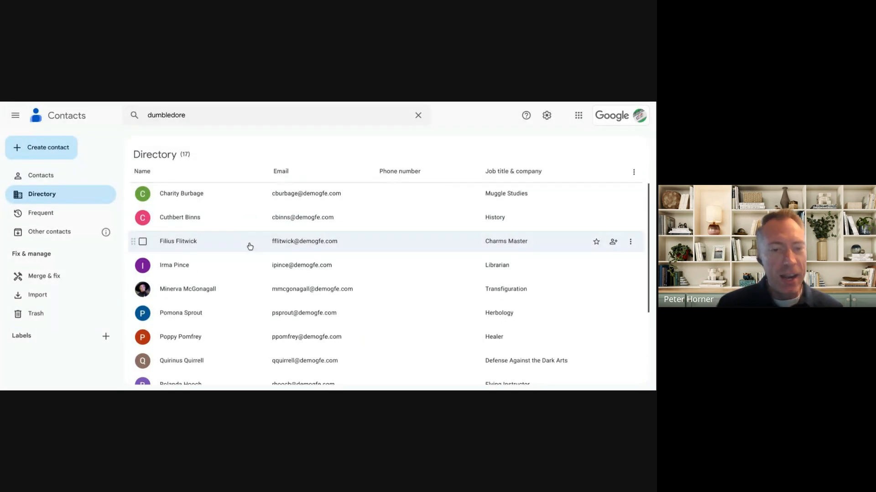
left_click(191, 295)
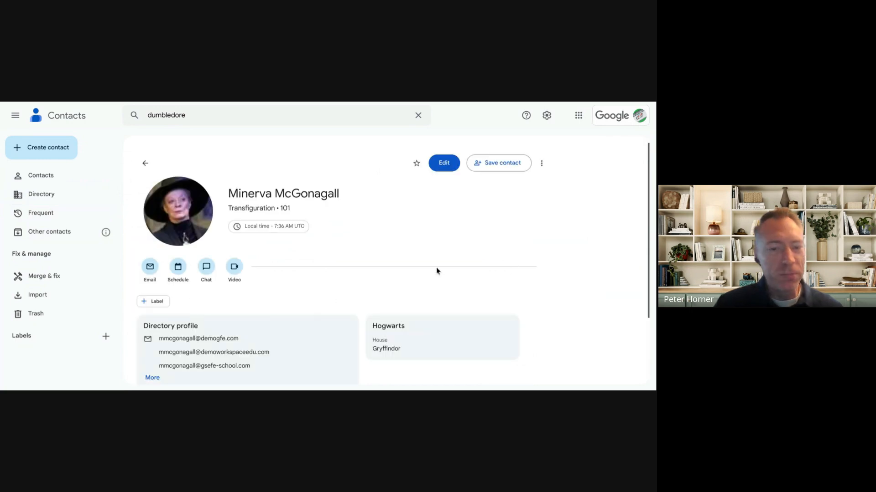
scroll(424, 223, "down", 2)
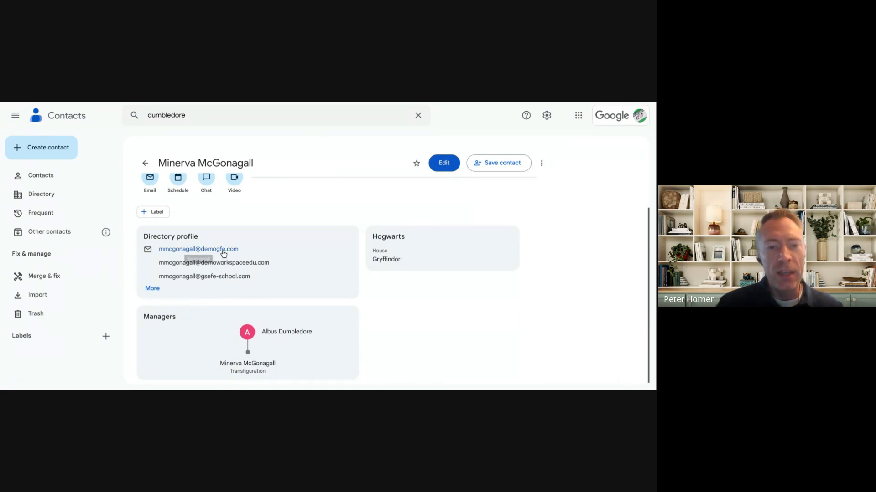
scroll(223, 254, "down", 1)
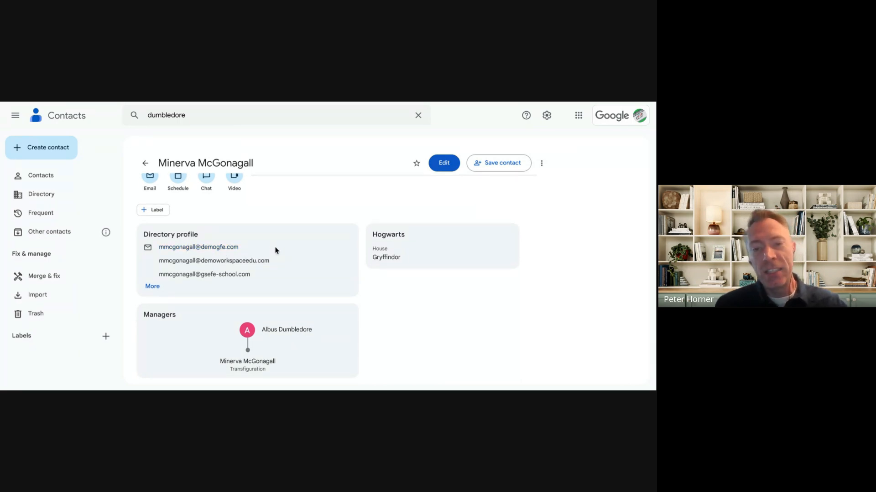
scroll(275, 250, "up", 3)
scroll(275, 251, "down", 3)
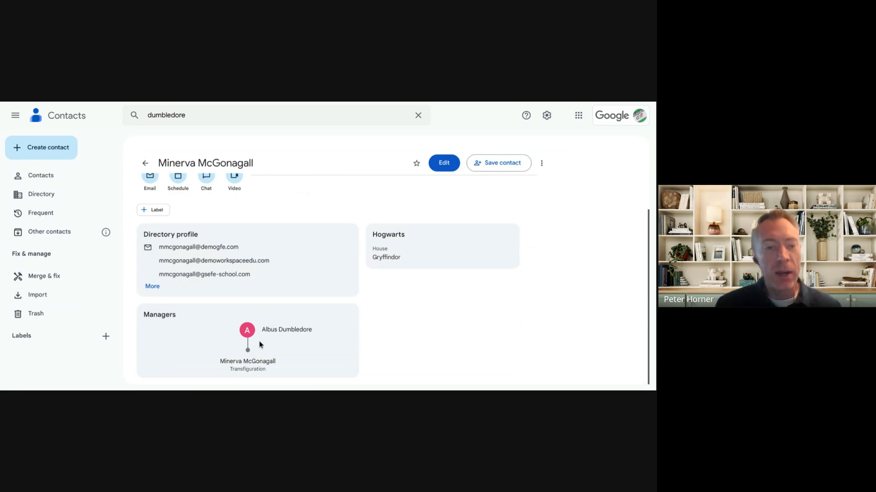
scroll(257, 345, "up", 3)
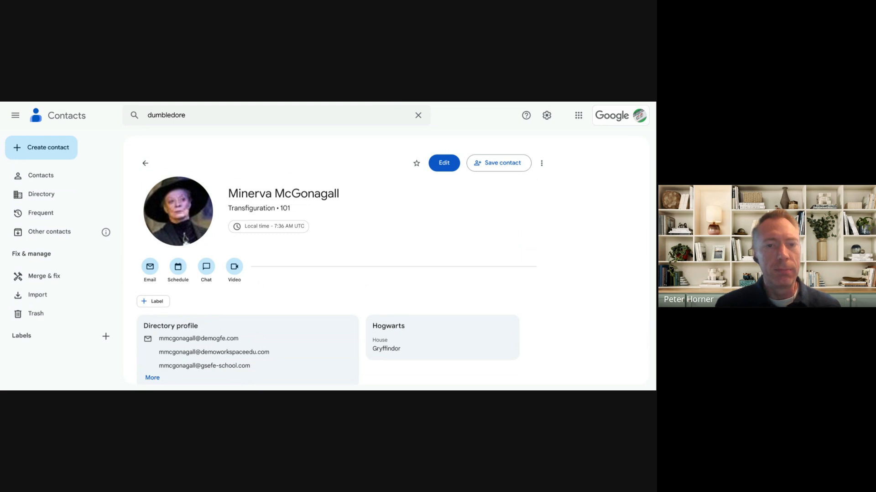
- Return to the presentation and advance to the "Set up directory" slide
key("ctrl+shift+Tab")
key("Right")
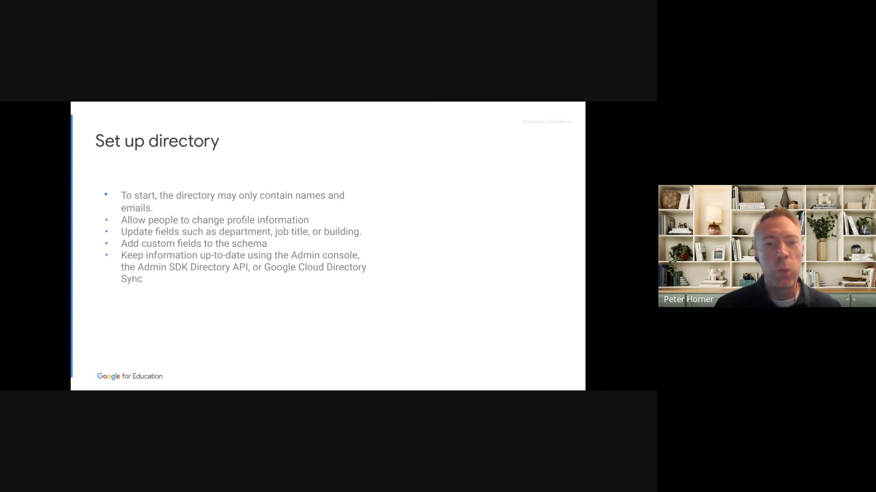
- Switch to the Admin console and open the External Directory sharing options within the Directory settings
key("ctrl+Tab")
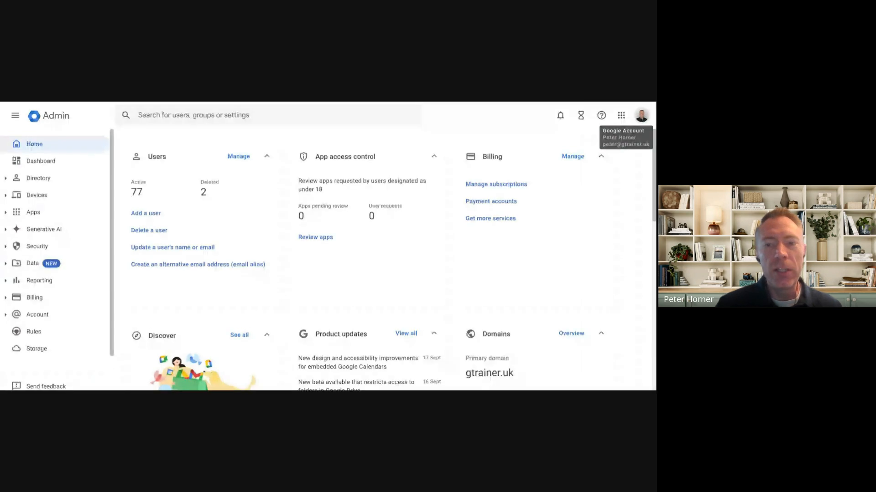
left_click(39, 180)
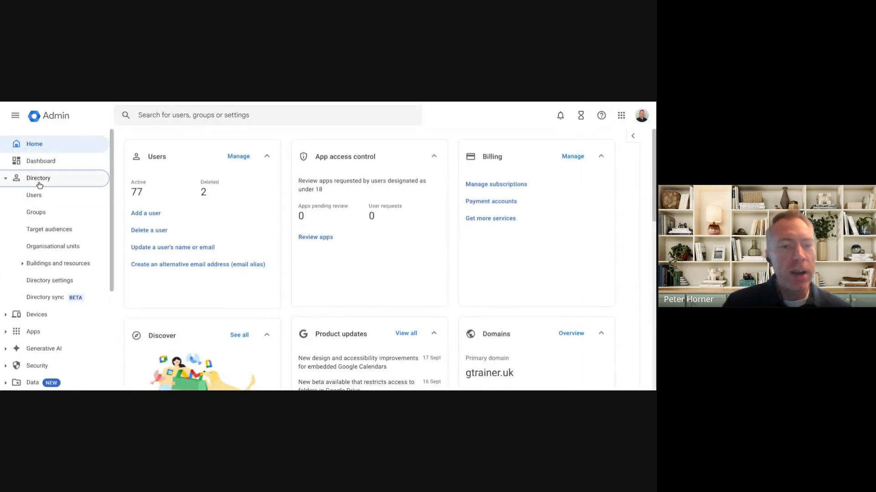
left_click(50, 281)
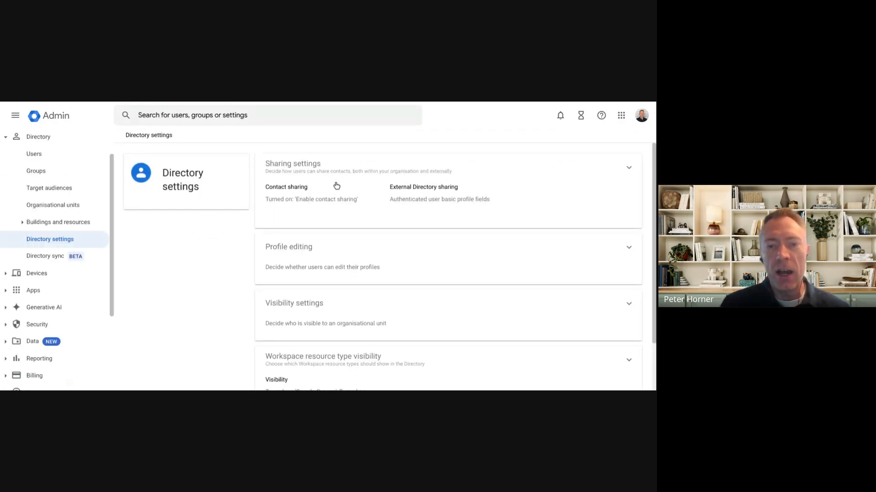
left_click(421, 200)
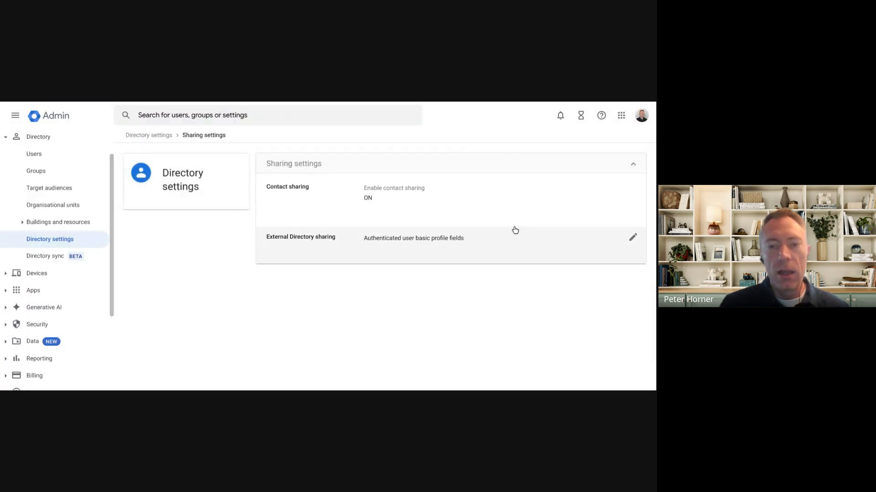
left_click(441, 246)
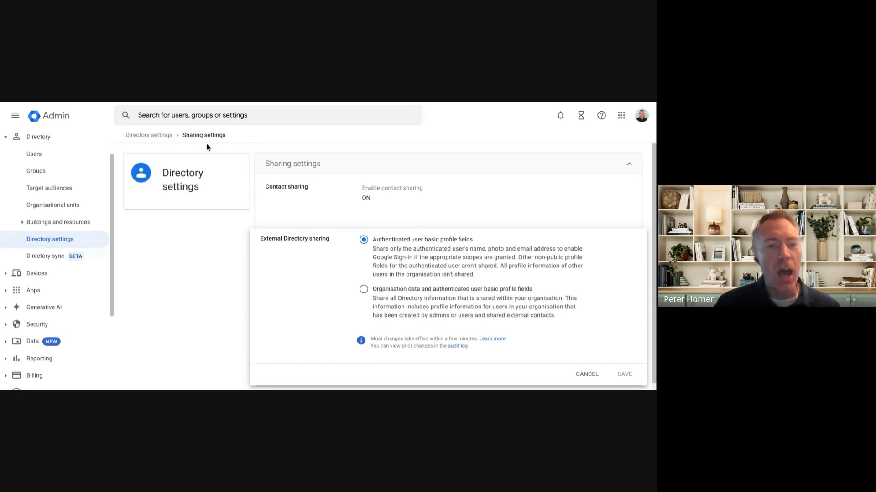
- Return to the Directory settings and review the Profile editing permissions for the Staff organisational unit
left_click(157, 137)
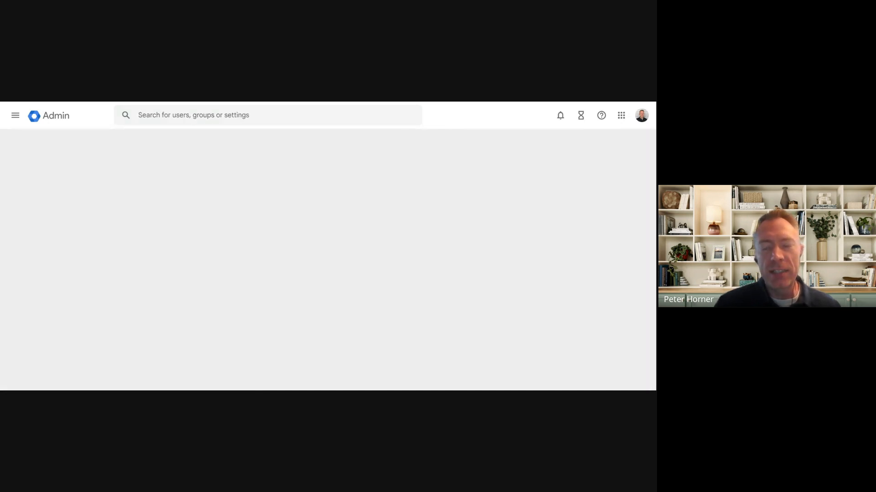
scroll(405, 190, "down", 1)
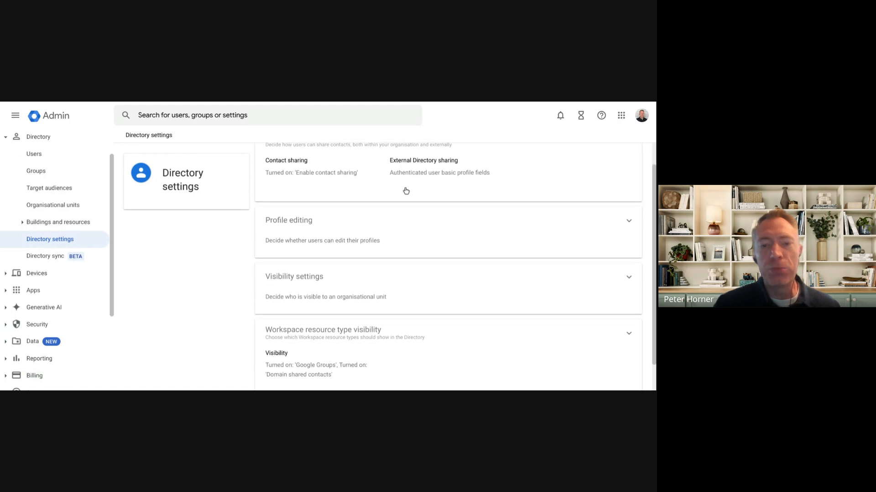
left_click(333, 213)
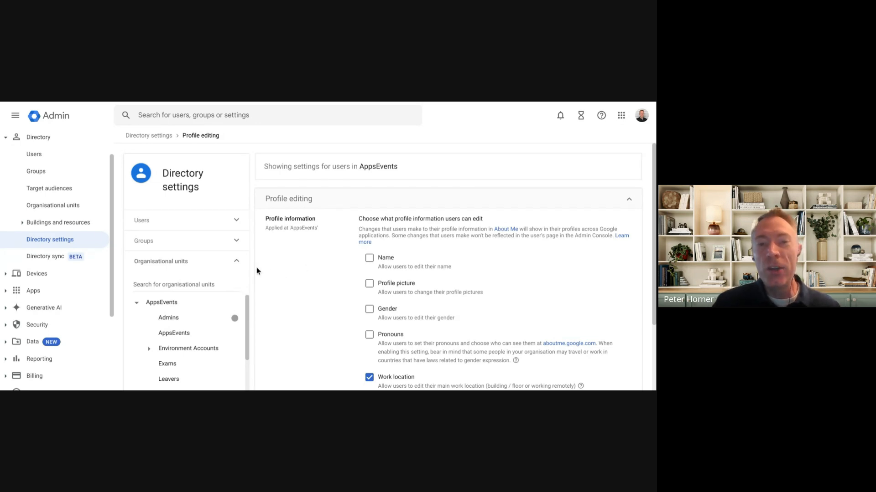
scroll(196, 335, "down", 2)
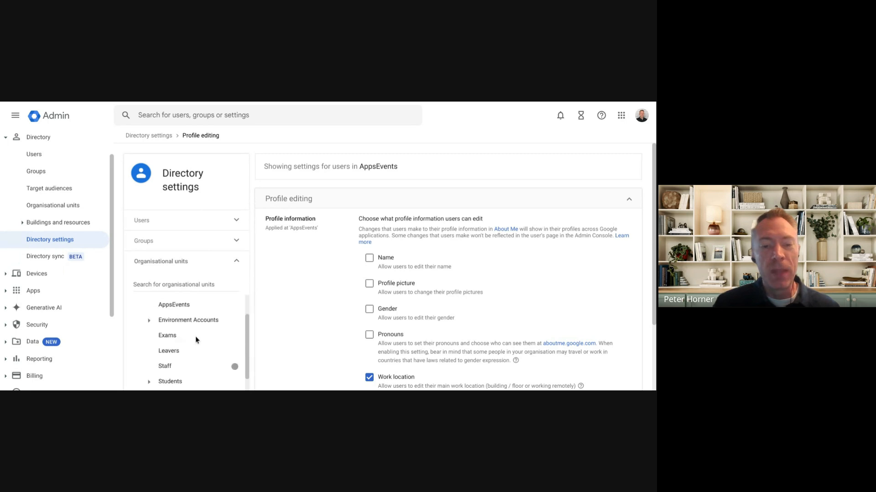
left_click(170, 353)
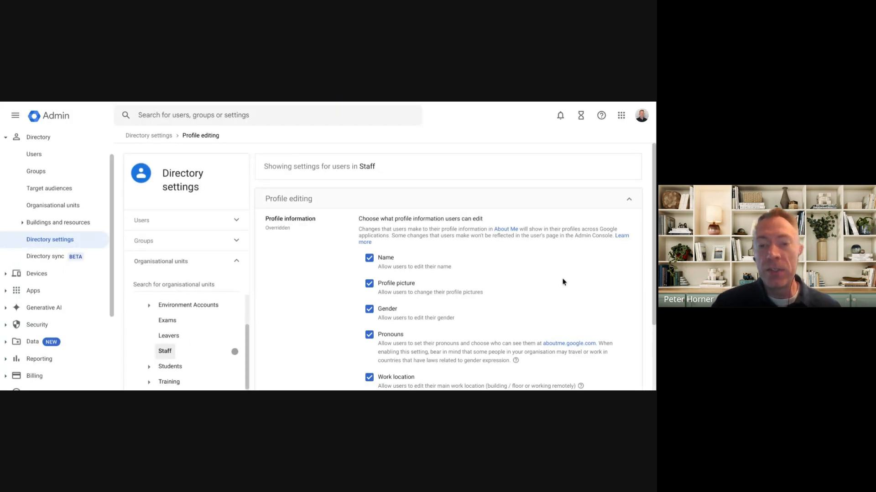
scroll(562, 282, "down", 2)
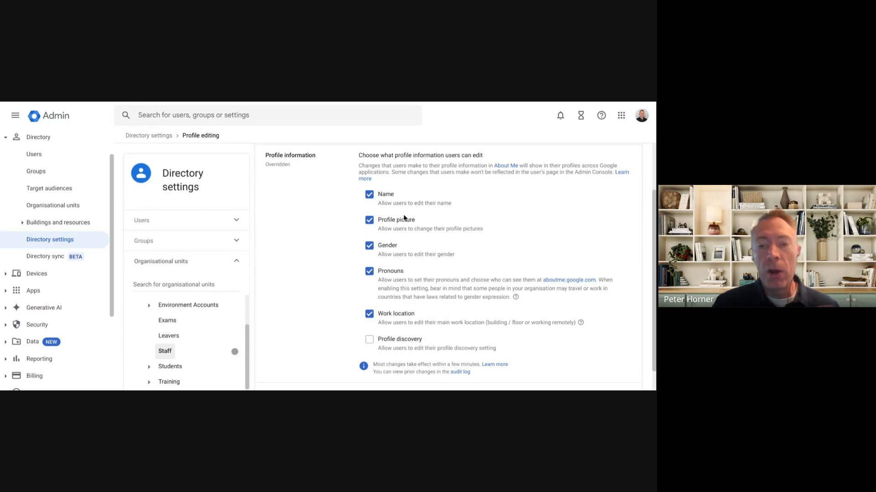
- Try disabling name editing for the Staff organisational unit and discard the unsaved changes
left_click(370, 194)
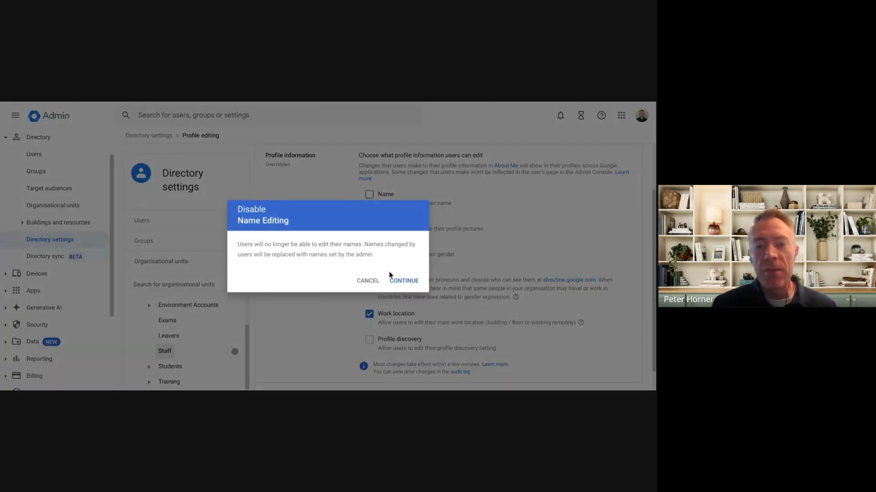
left_click(409, 282)
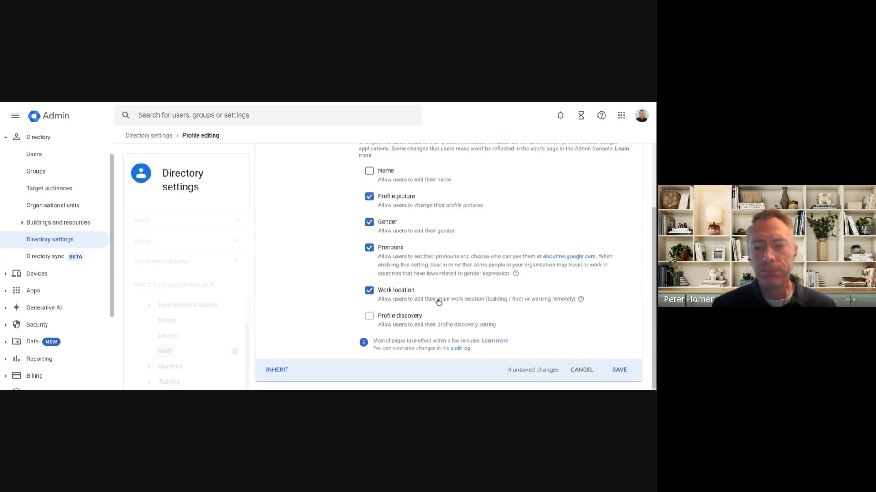
left_click(583, 373)
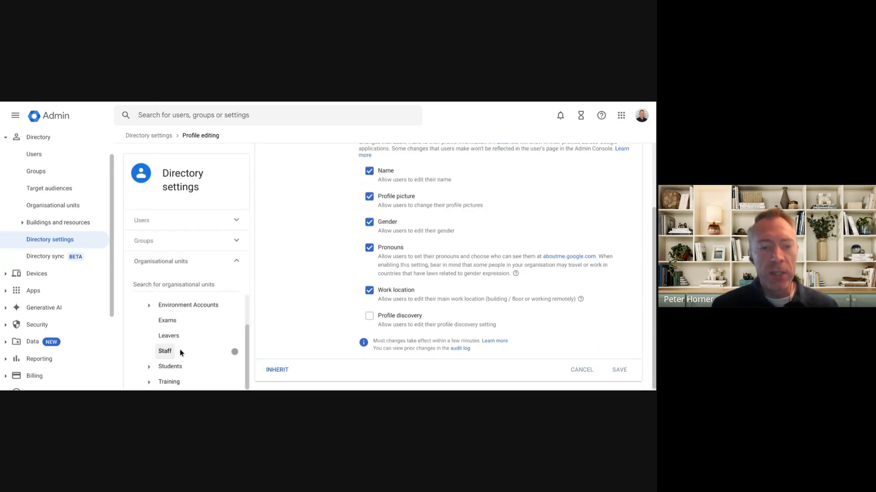
- Review which profile information the Students organisational unit is allowed to edit
left_click(168, 364)
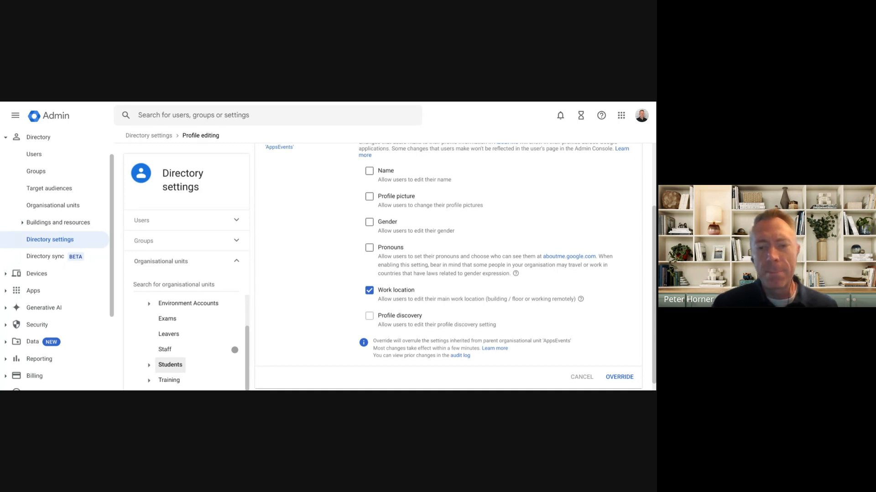
scroll(472, 268, "up", 3)
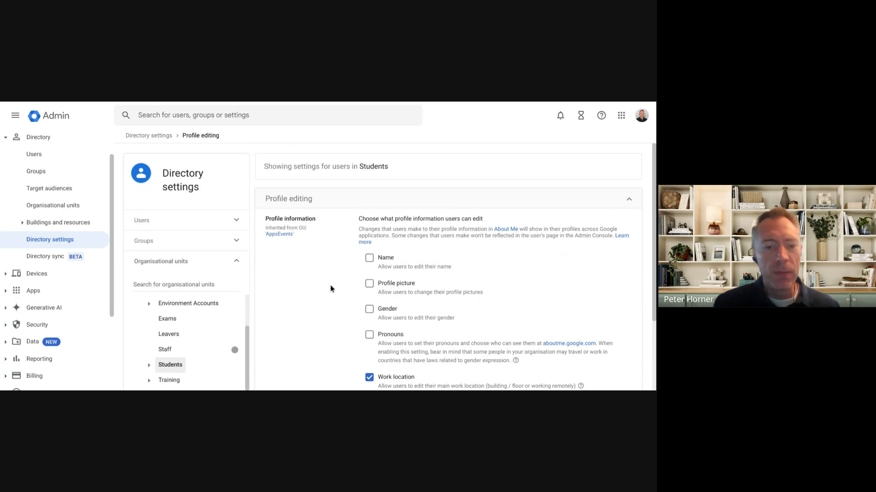
scroll(330, 286, "down", 2)
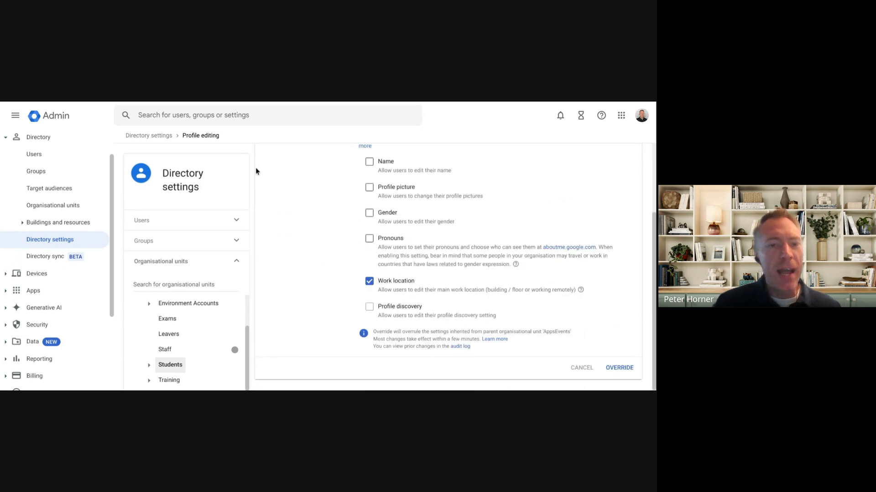
- Open the directory Visibility settings and choose "Users in a custom directory" for the Students organisational unit
left_click(165, 136)
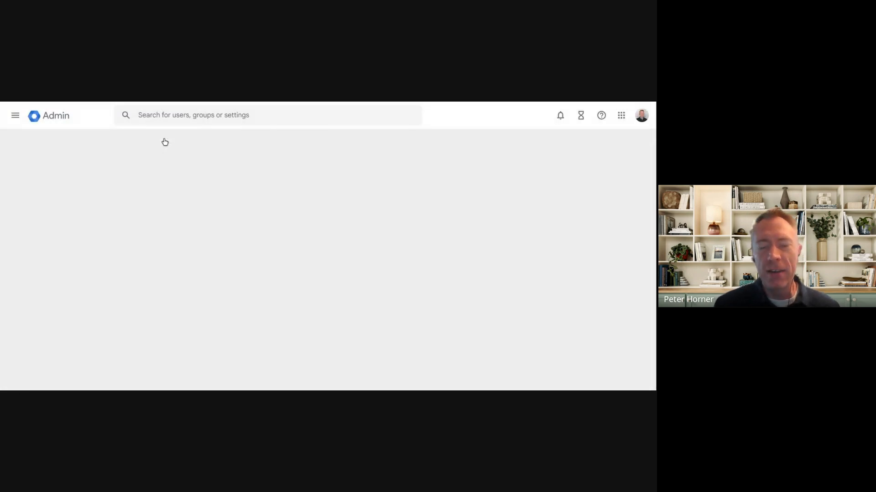
scroll(352, 170, "down", 2)
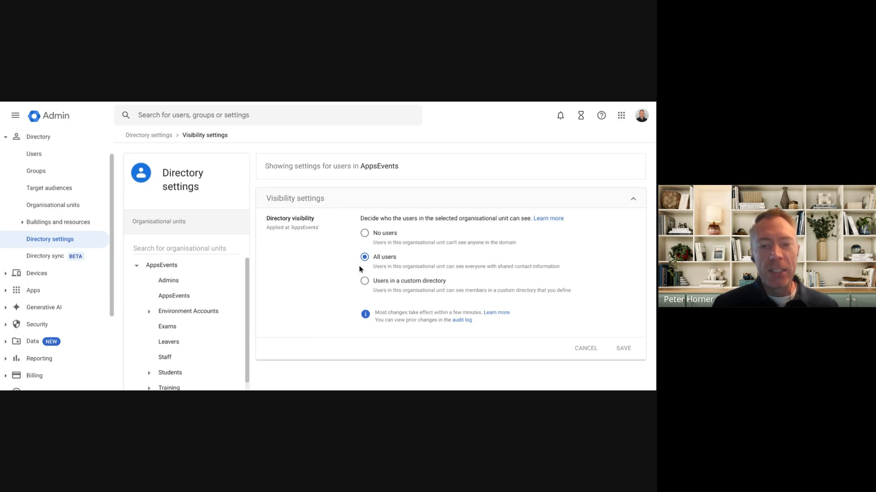
scroll(184, 306, "down", 1)
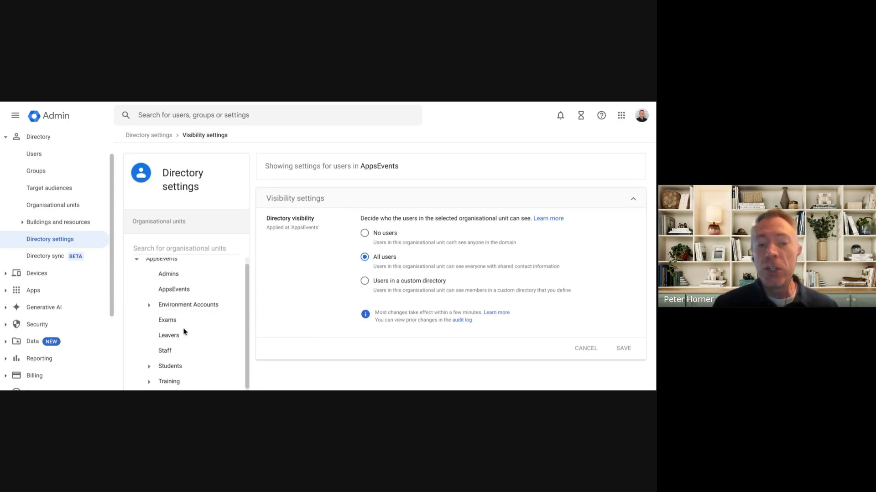
left_click(167, 371)
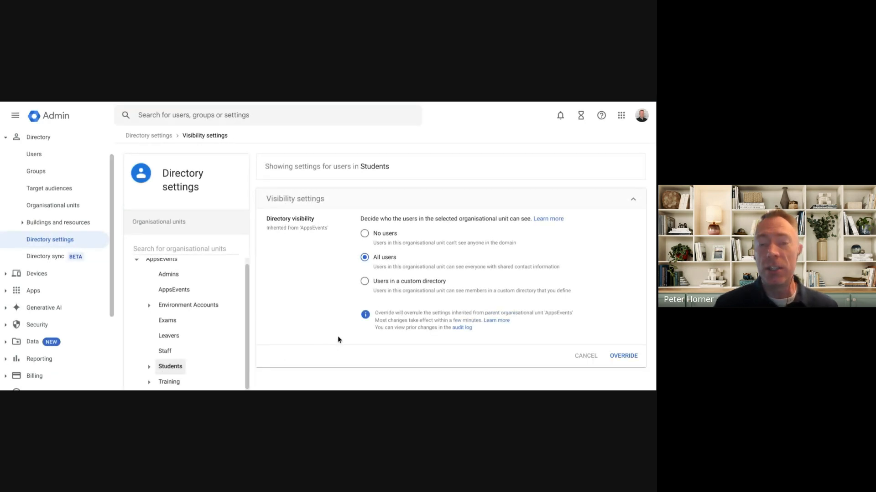
left_click(364, 282)
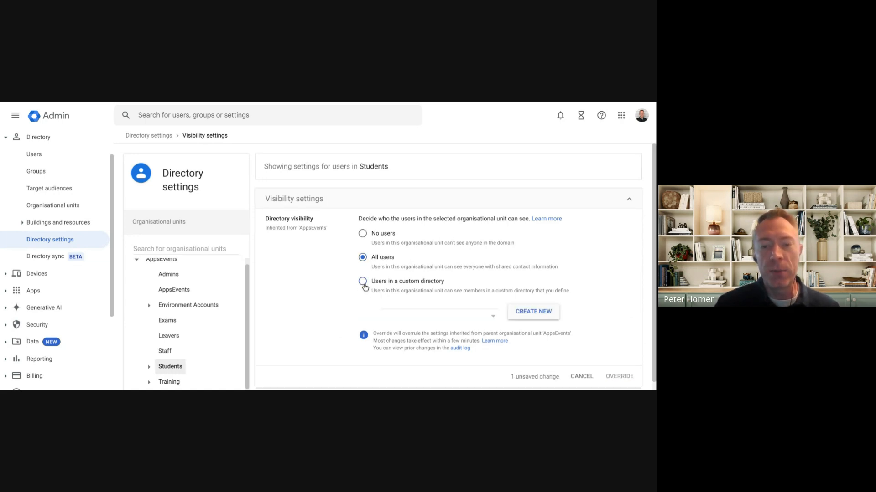
- Try to create a custom directory named "Staff" containing the All Staff group for the Students visibility setting
left_click(547, 317)
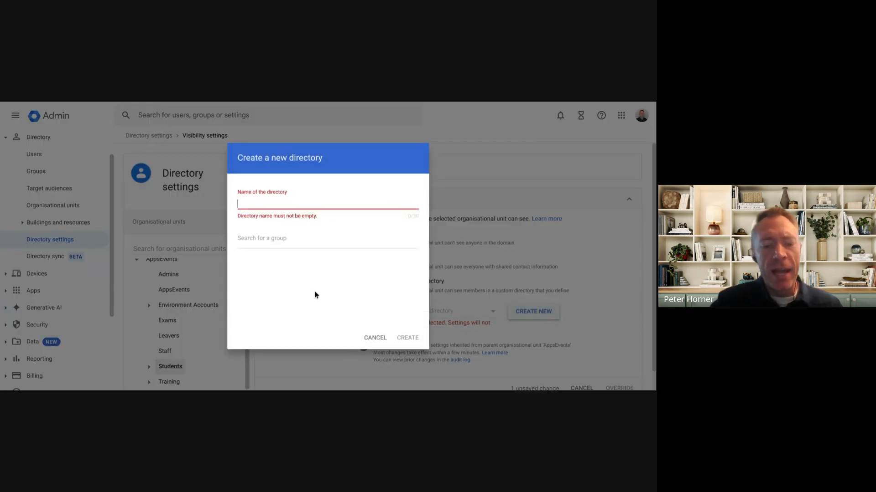
type("Staff")
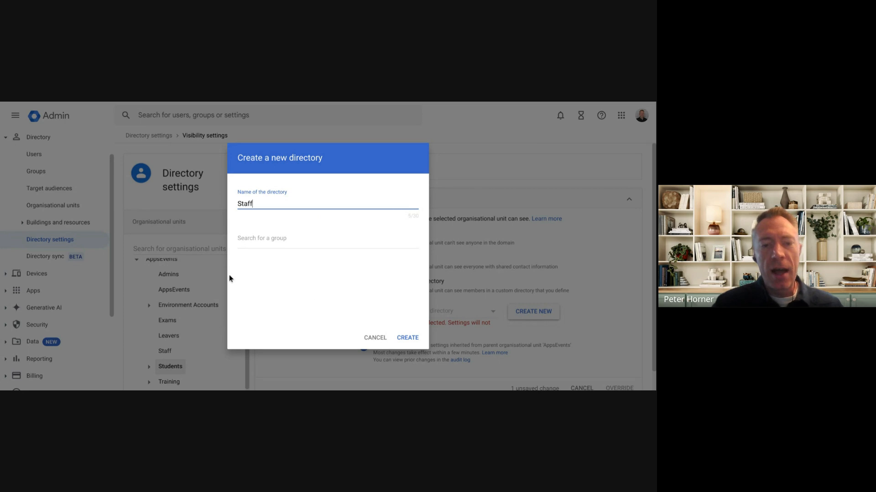
left_click(265, 241)
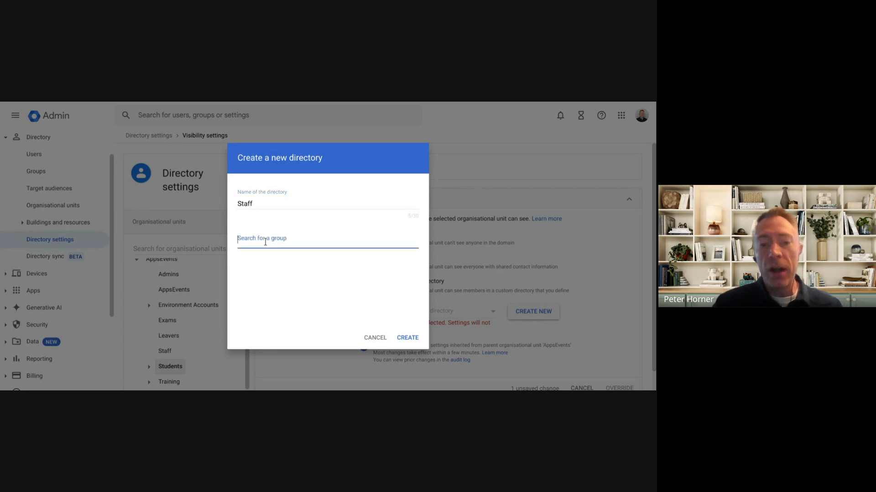
type("staff")
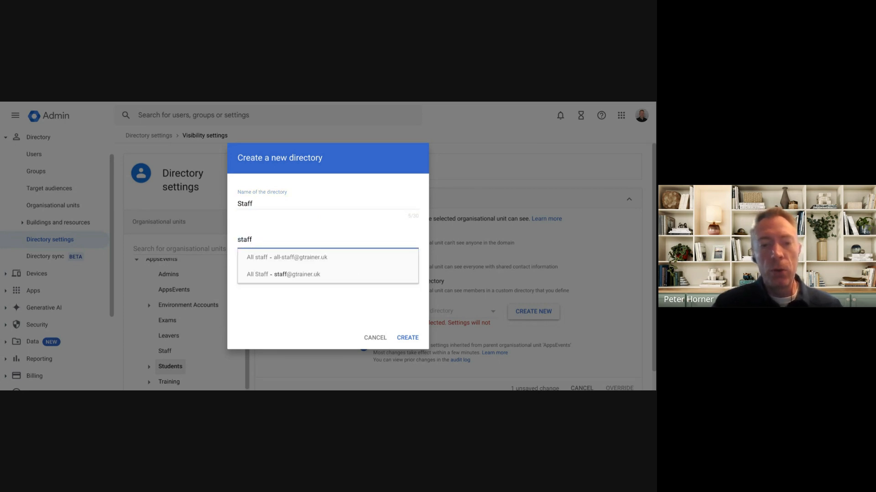
left_click(316, 278)
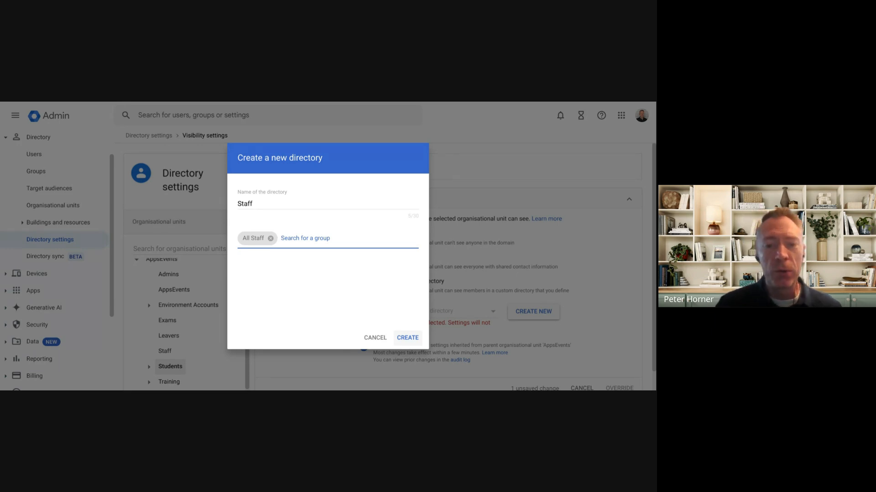
left_click(419, 339)
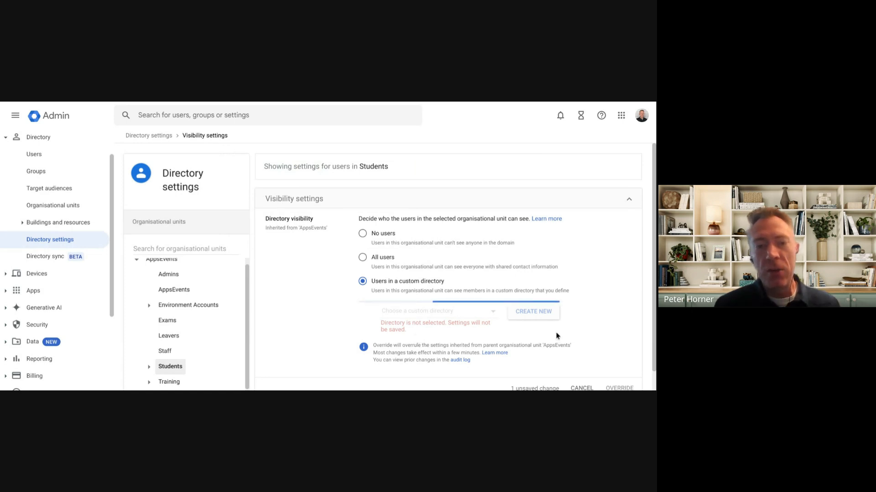
scroll(556, 336, "down", 1)
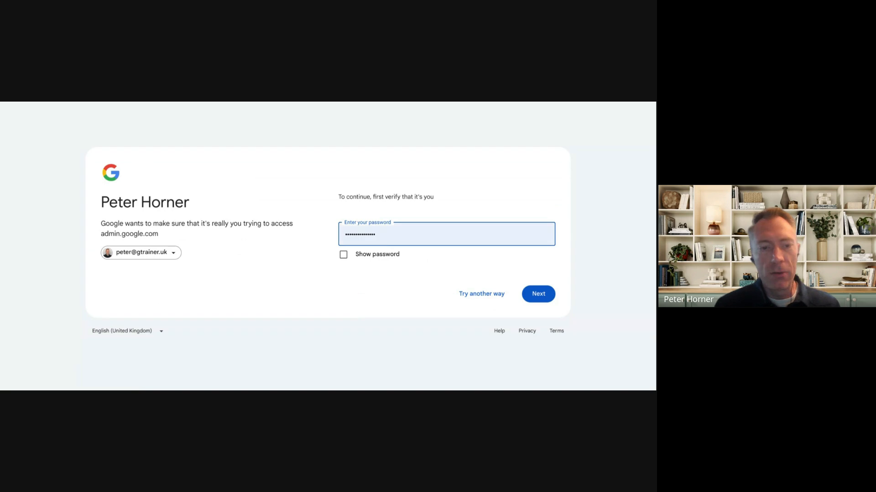
- Submit the account password to verify identity, and choose "Users in a custom directory" for the Students organisational unit again
key("Return")
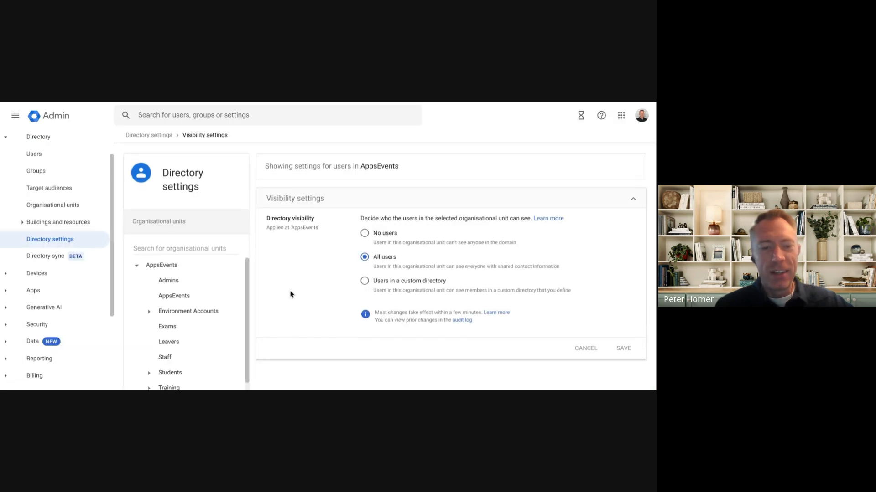
scroll(215, 322, "down", 1)
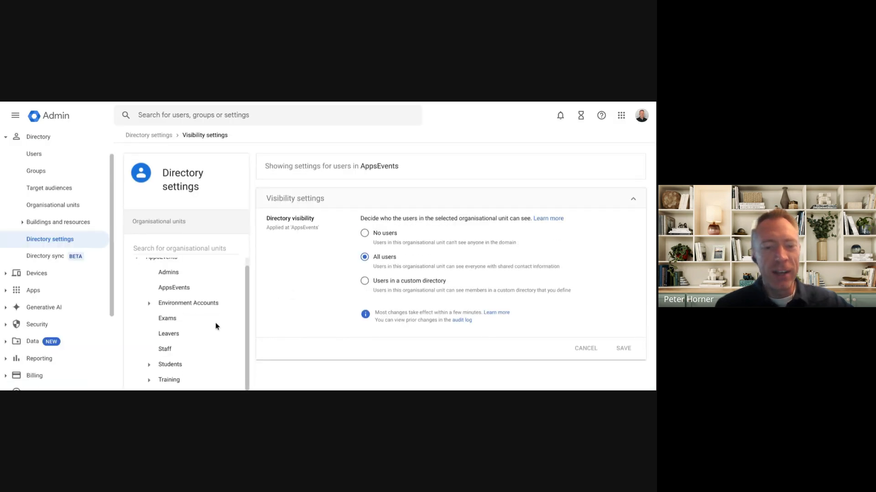
left_click(167, 368)
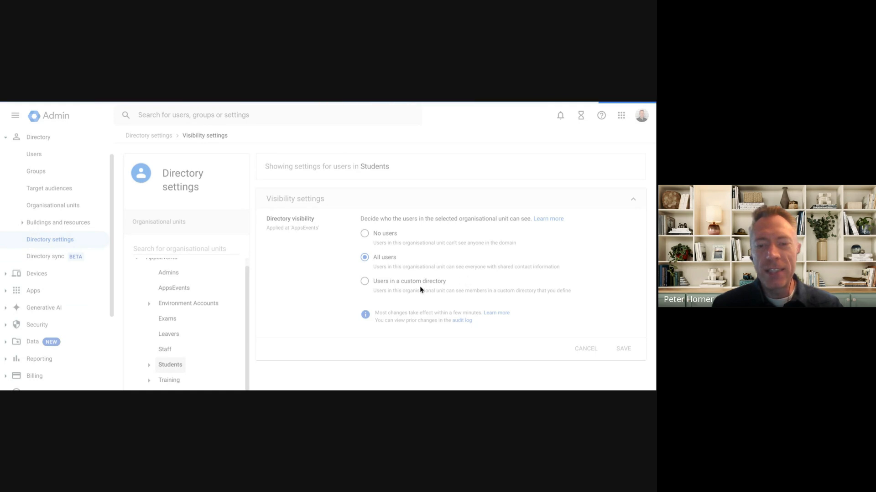
left_click(399, 284)
- Create a new custom directory named "Staff" that contains the All Staff group
left_click(522, 315)
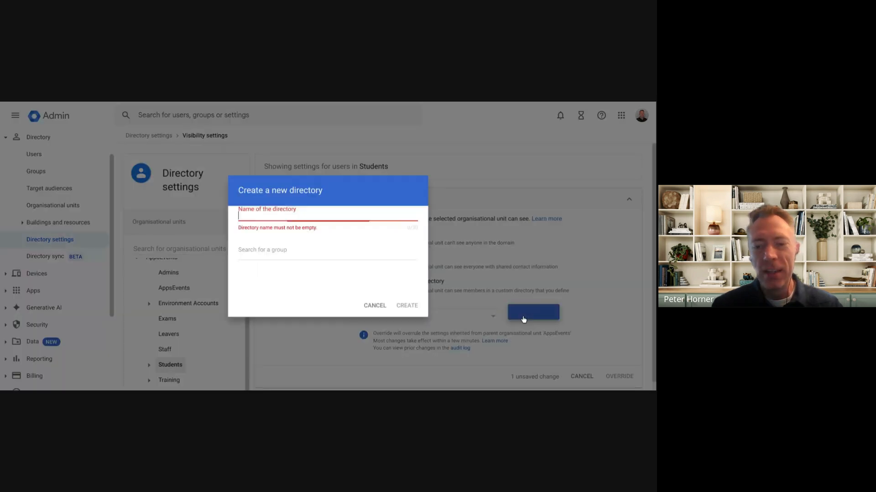
type("STaff")
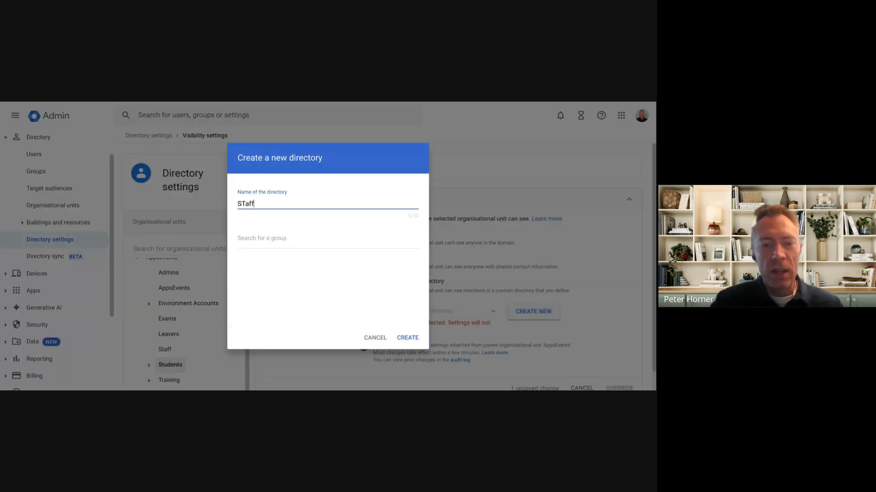
key("BackSpace")
key("BackSpace")
key("BackSpace")
key("BackSpace")
type("taff")
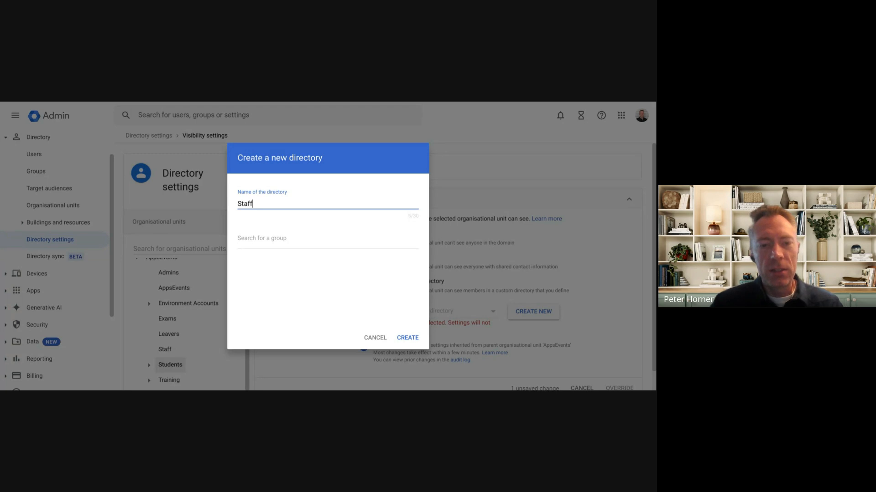
key("Tab")
type("staff")
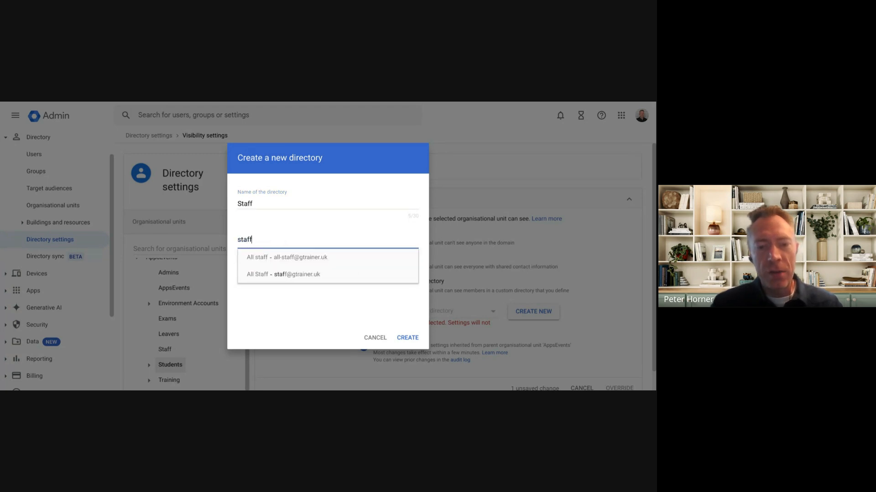
left_click(326, 275)
left_click(409, 338)
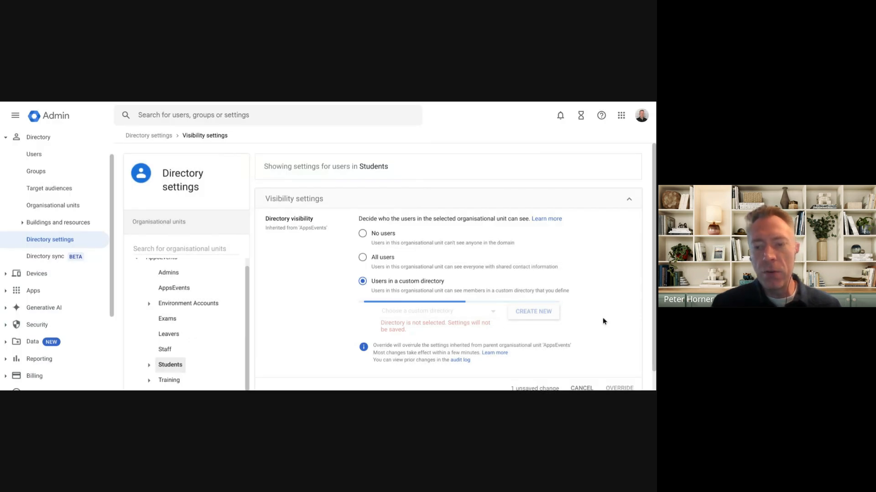
- Select the Staff custom directory for the Students organisational unit and override the inherited visibility setting
scroll(603, 317, "down", 1)
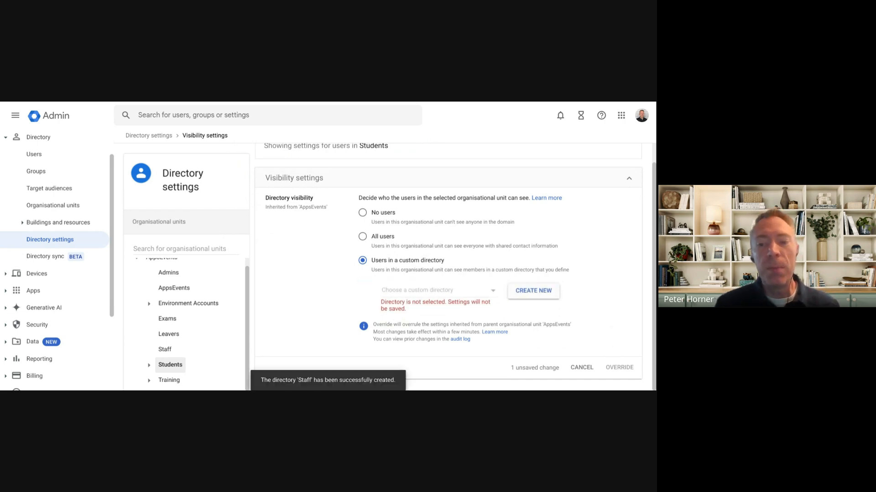
left_click(455, 295)
left_click(421, 310)
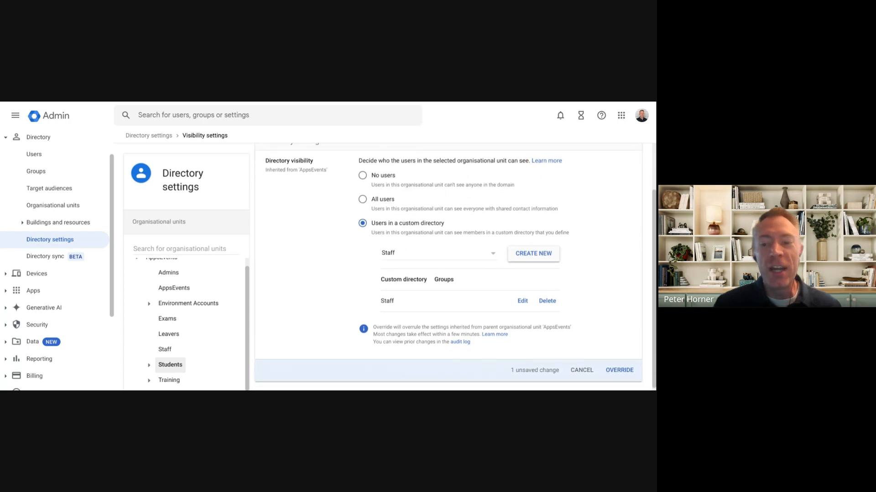
left_click(628, 367)
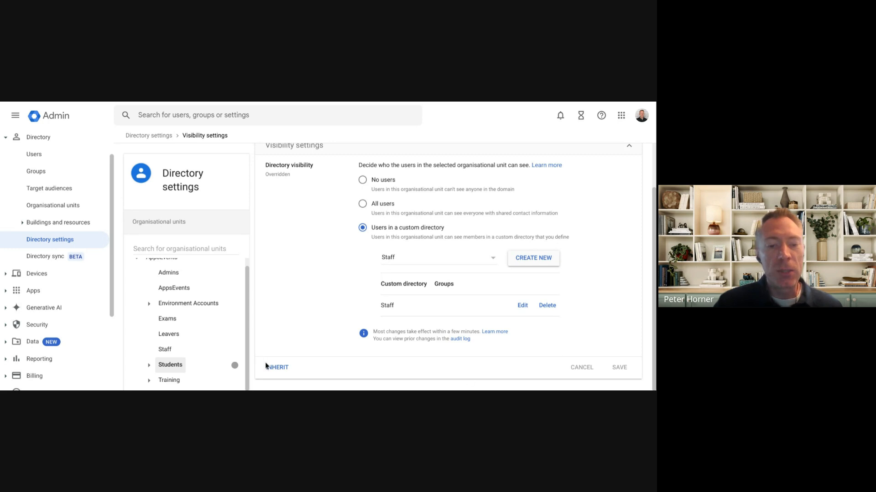
- Expand the Students organisational unit to view its child units
left_click(149, 366)
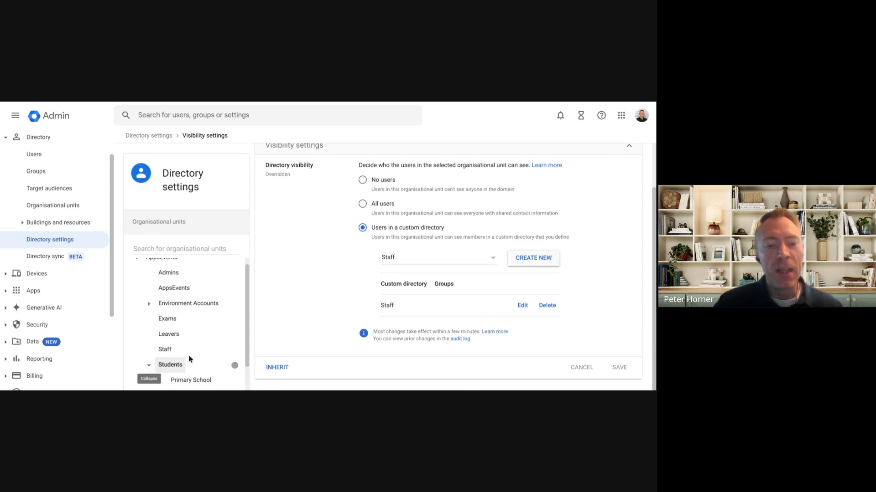
scroll(192, 360, "down", 1)
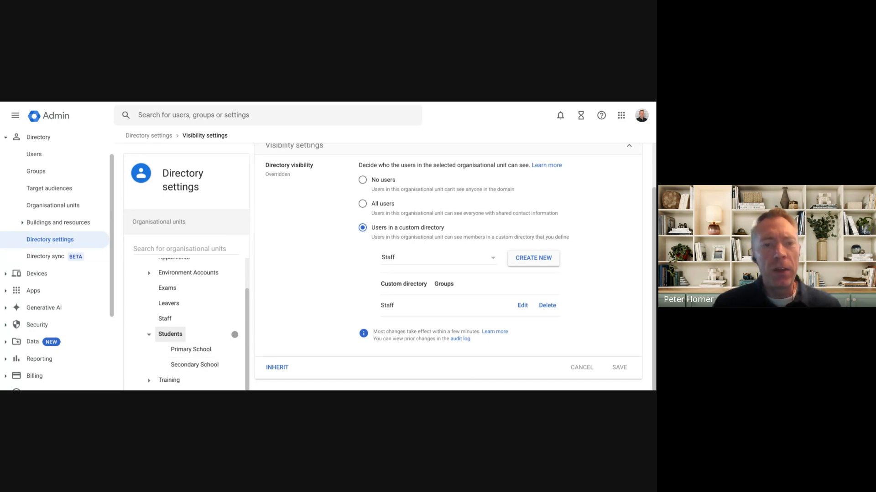
- Switch to the presentation and advance to the "Org Unit Structure - Single School" slide
key("ctrl+Tab")
key("Right")
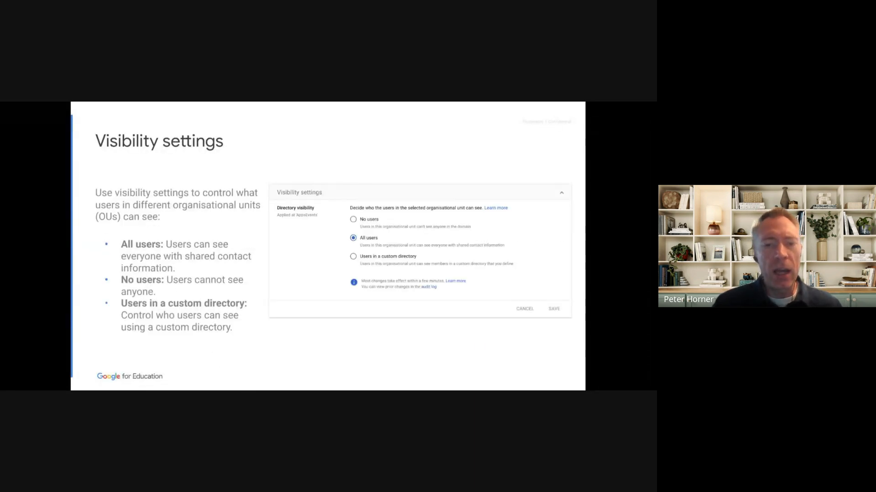
key("Right")
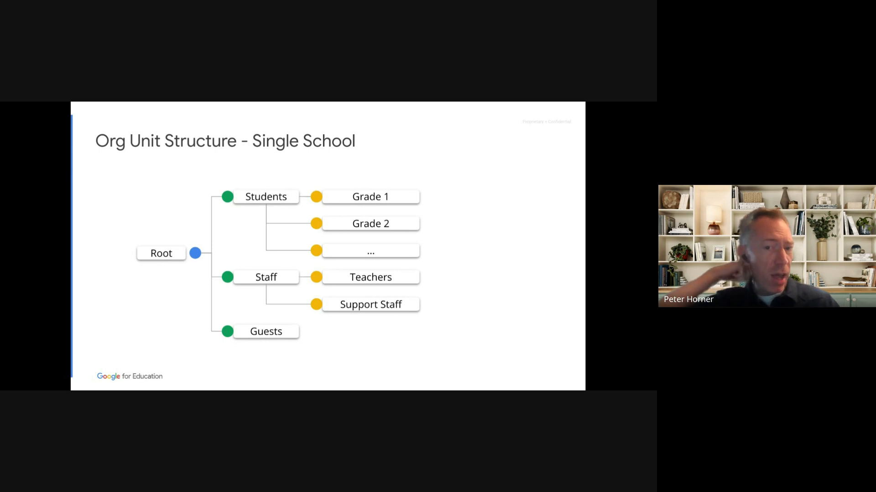